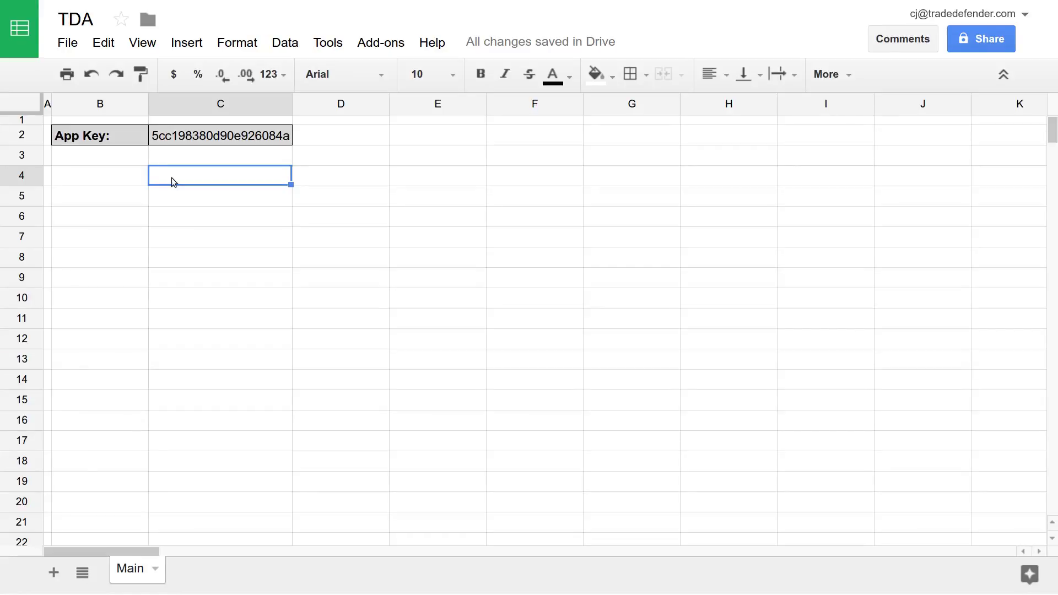
Step: Begin the C4 formula as =HistStockPrices(C2,"MSFT", using the app key in C2
{"action": "type", "text": "="}
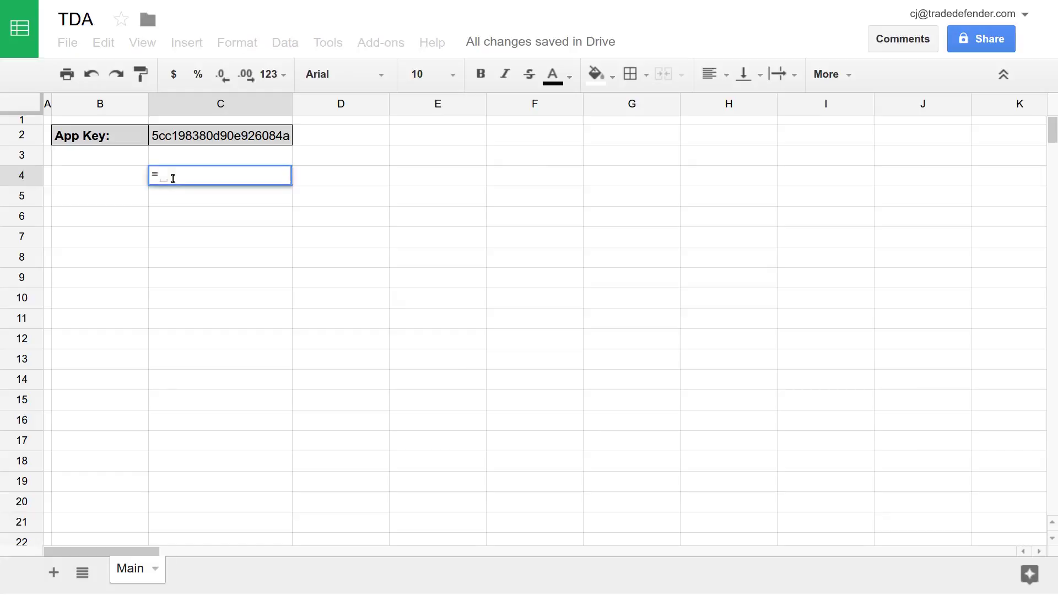
{"action": "type", "text": "HistStock"}
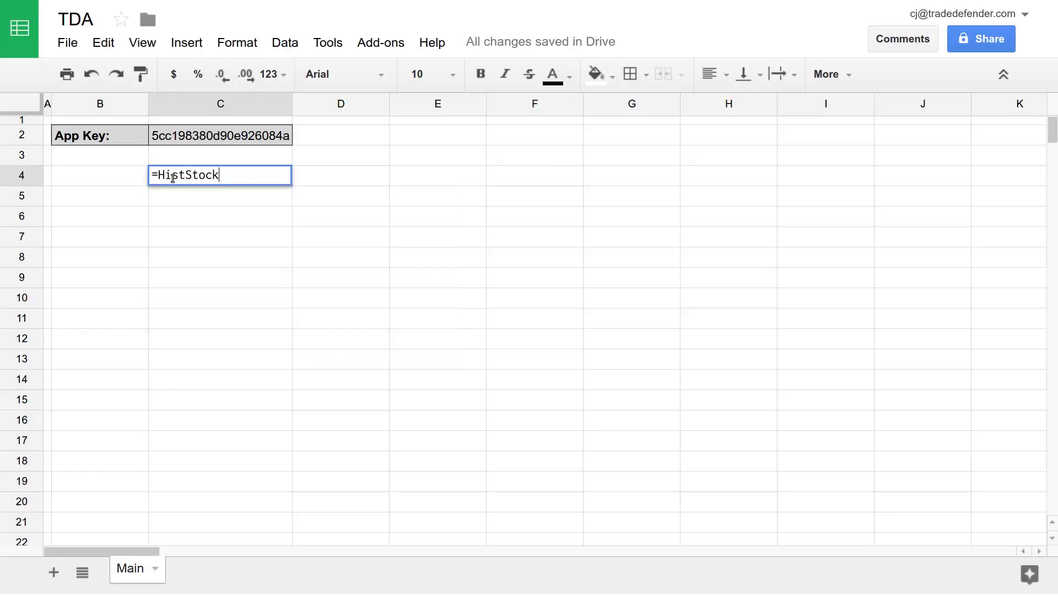
{"action": "type", "text": "Prices("}
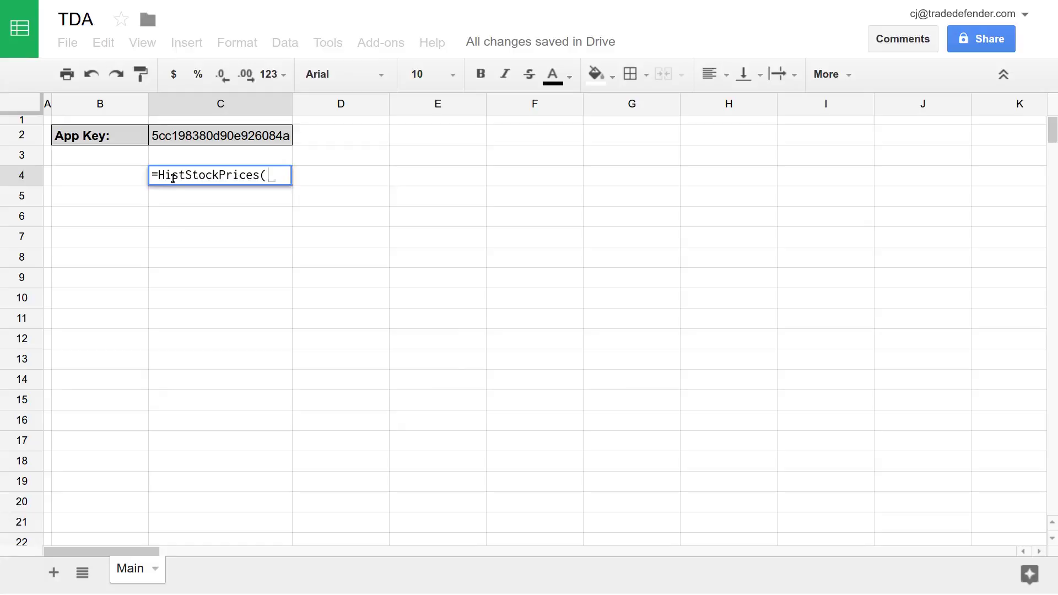
{"action": "type", "text": "C2,"}
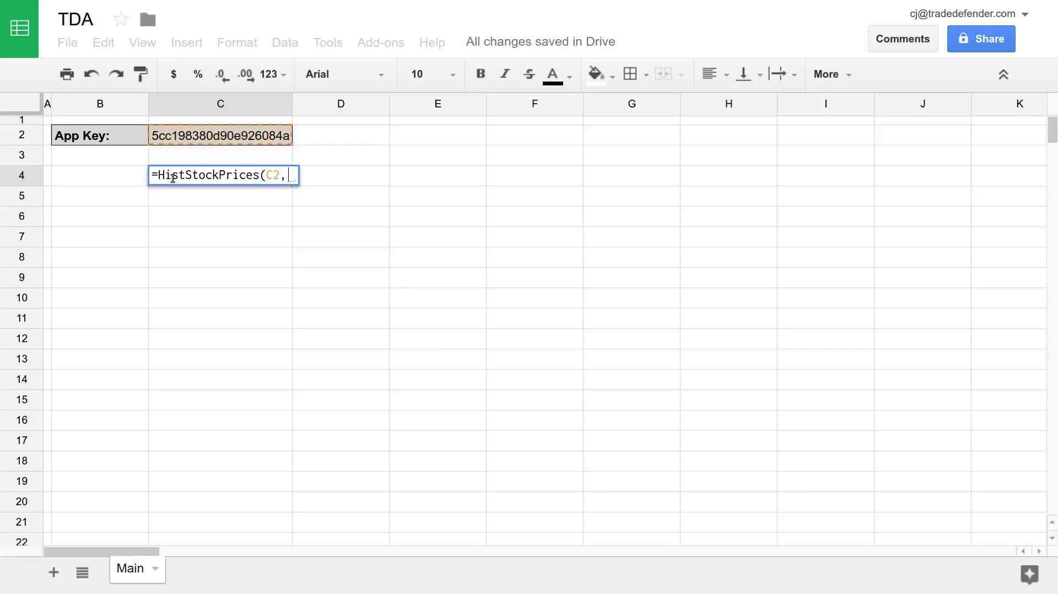
{"action": "type", "text": "\"M"}
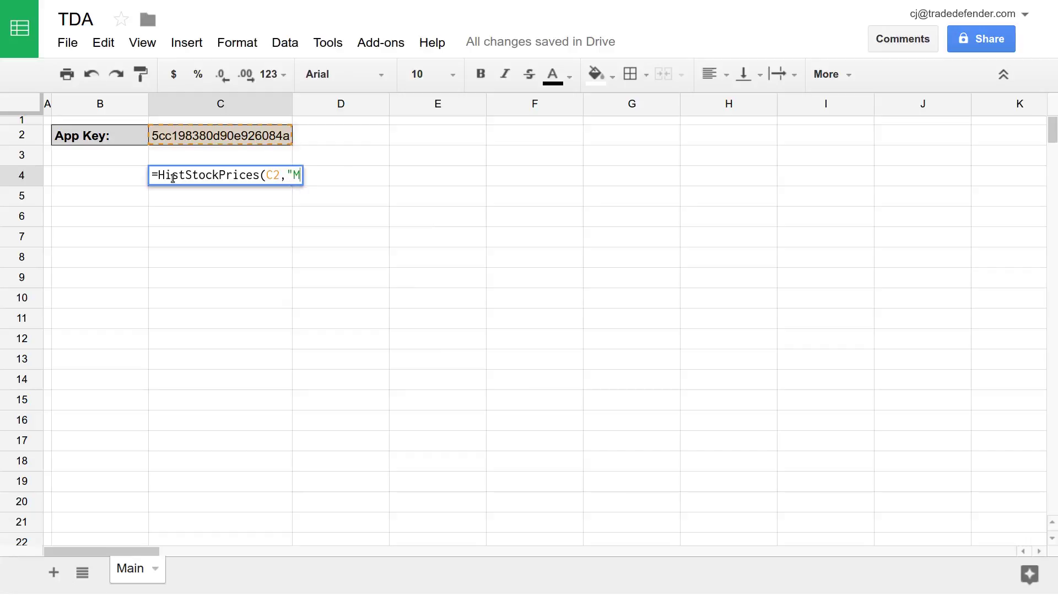
{"action": "type", "text": "SFT\","}
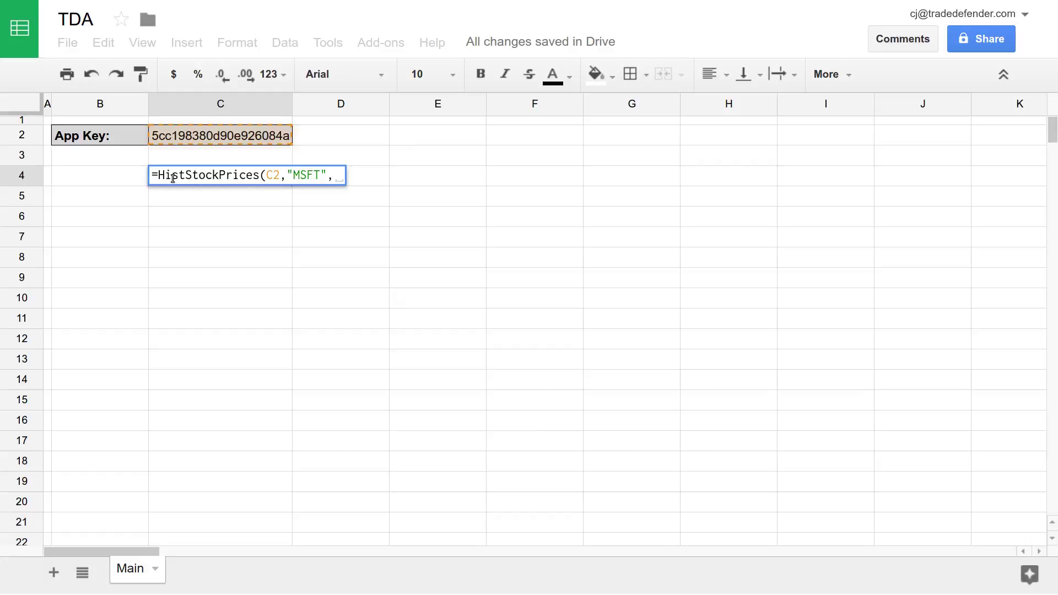
Step: Add "2014-03-10" and "2015-03-10" as the start and end date arguments
{"action": "type", "text": "\"2014-03"}
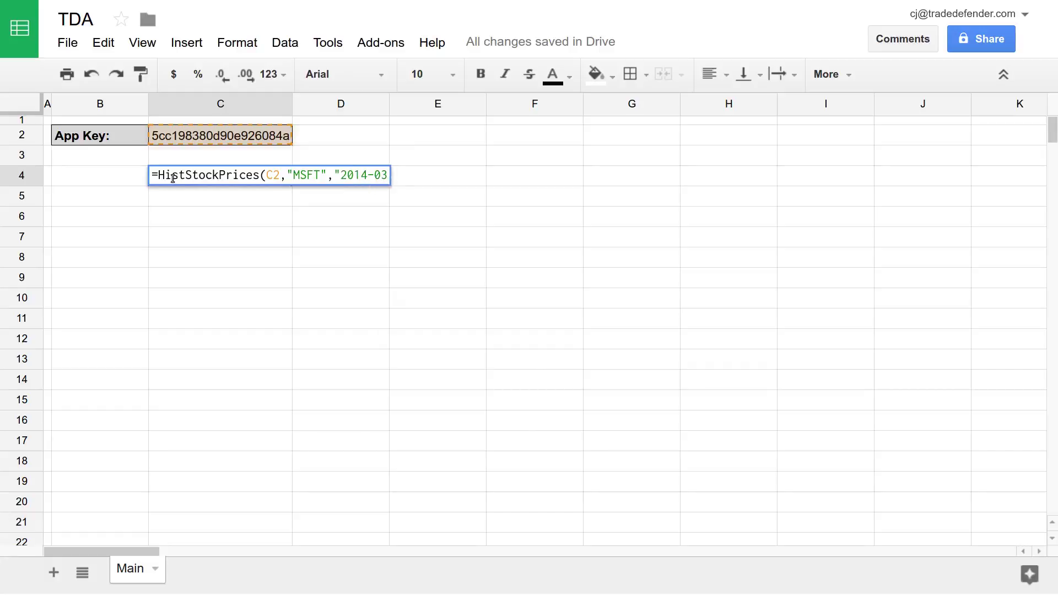
{"action": "type", "text": "-10\", "}
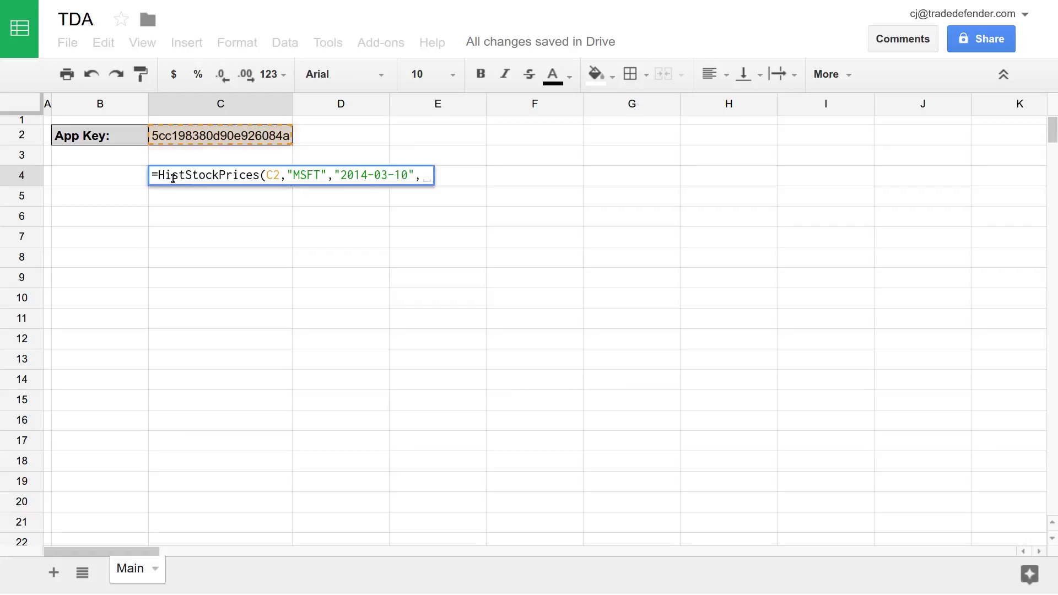
{"action": "type", "text": "\""}
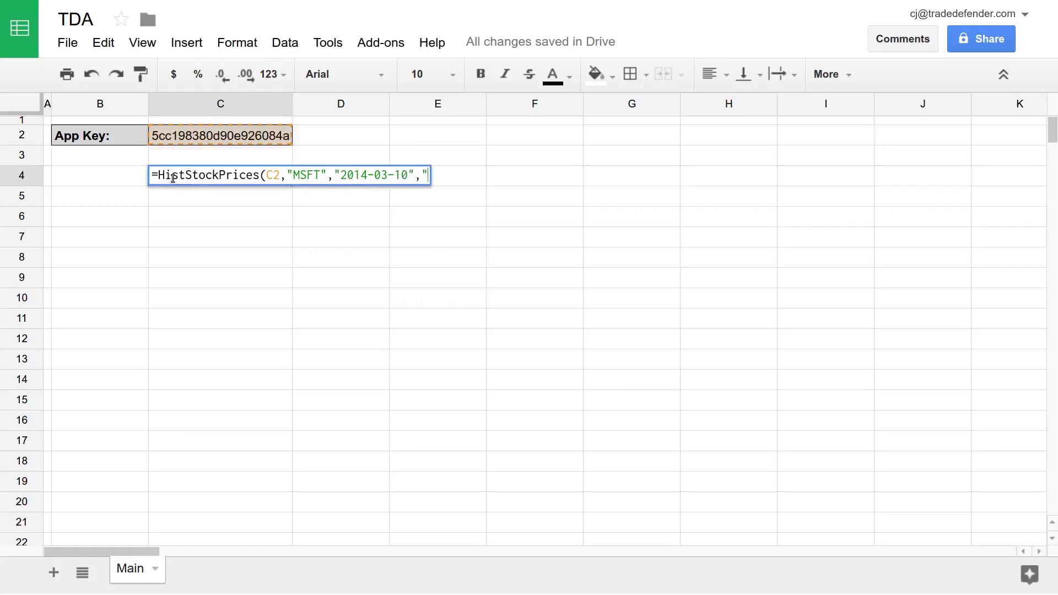
{"action": "type", "text": "2015-03-10\""}
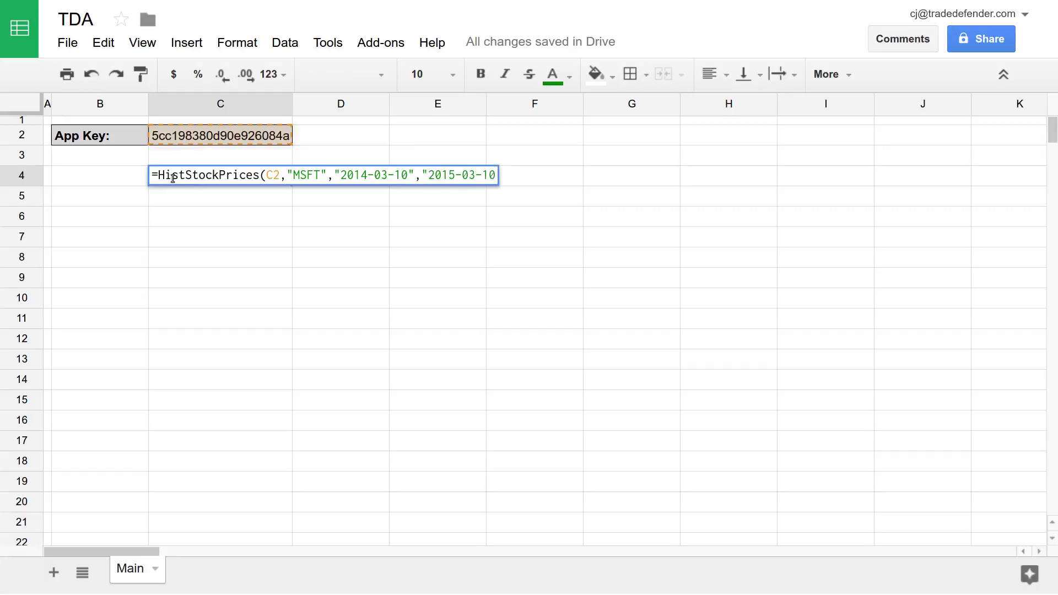
{"action": "type", "text": ","}
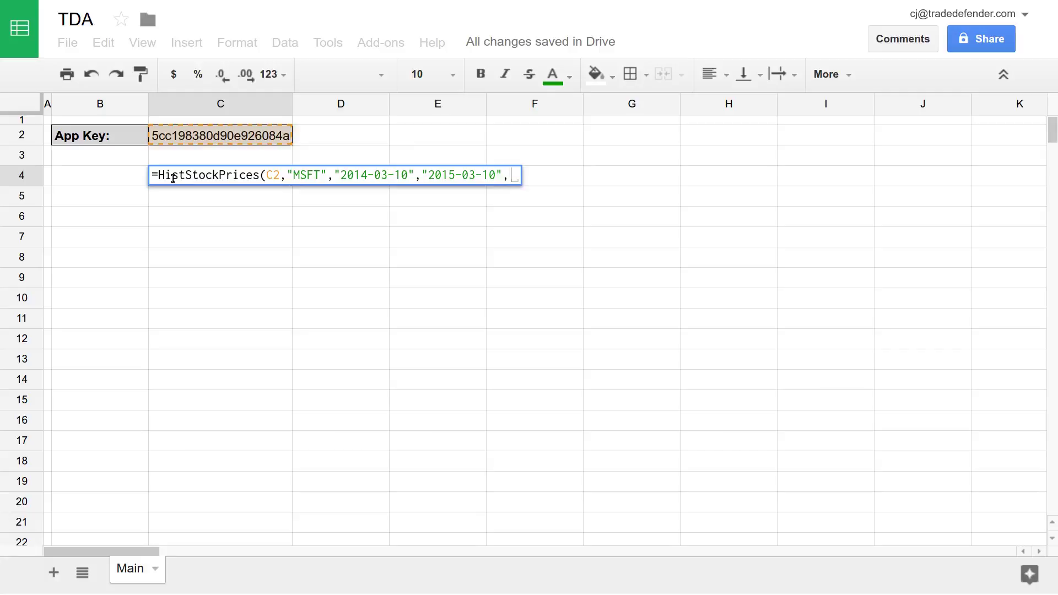
Step: Add "desc" sort order and the field list "open,high,low,close,date" to the formula
{"action": "type", "text": "\"asc"}
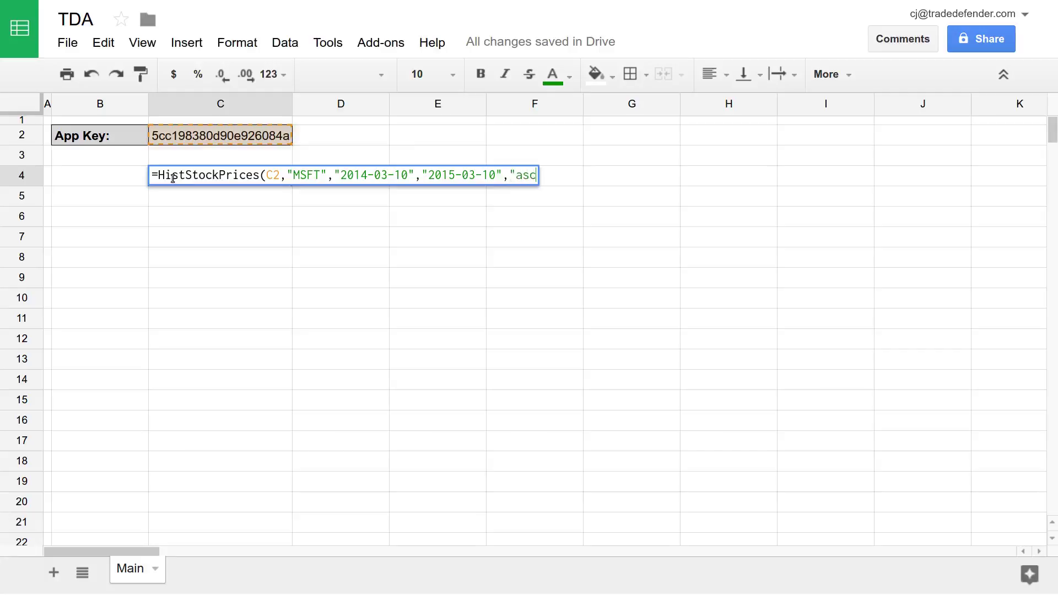
{"action": "key", "text": "BackSpace"}
{"action": "key", "text": "BackSpace"}
{"action": "key", "text": "BackSpace"}
{"action": "type", "text": "desc\","}
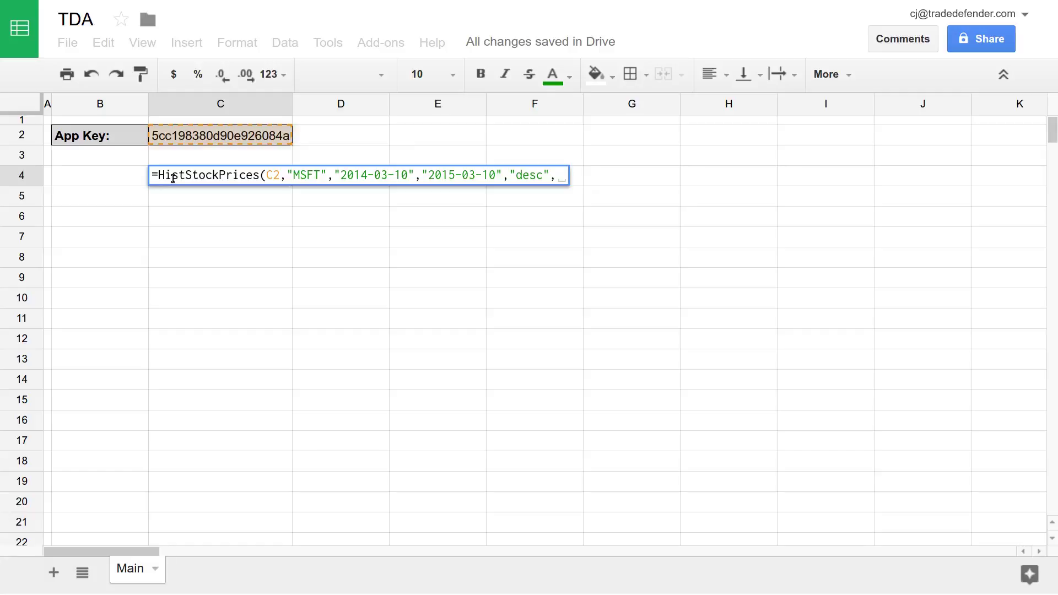
{"action": "type", "text": "\",\""}
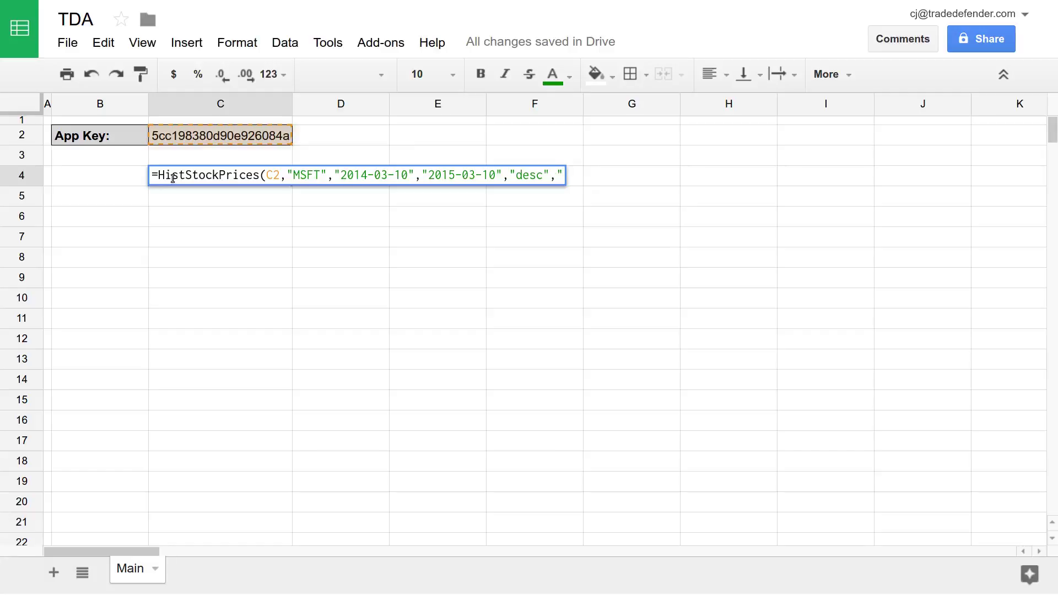
{"action": "type", "text": "open,high,"}
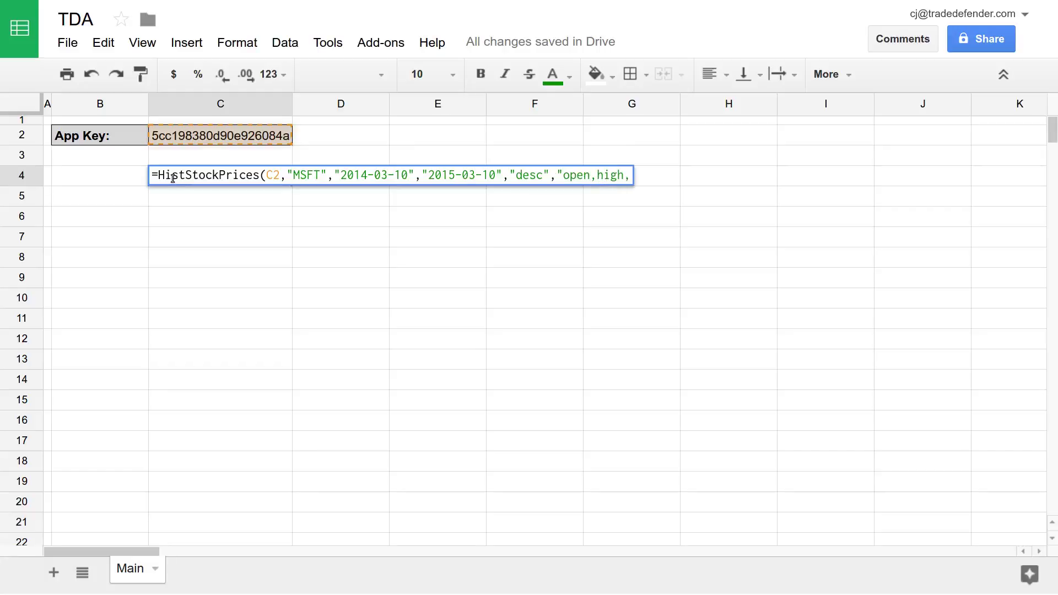
{"action": "type", "text": "low,close"}
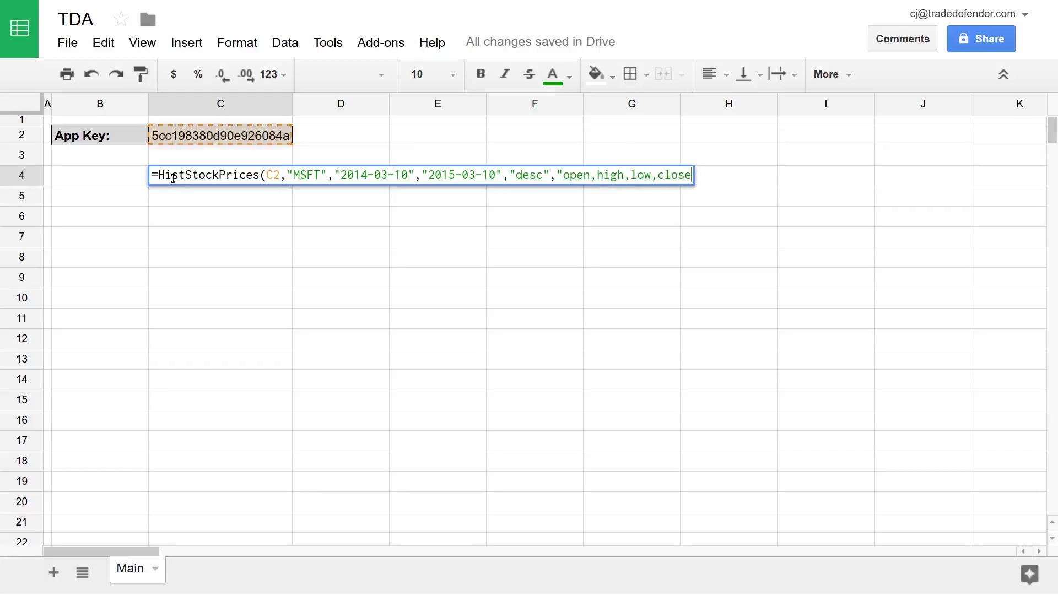
{"action": "type", "text": ",date"}
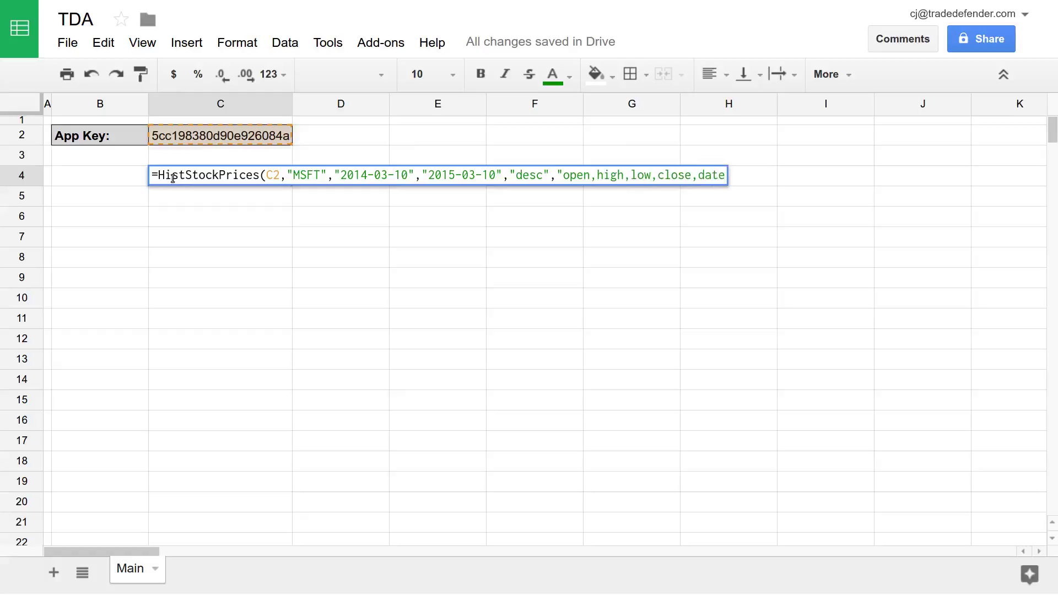
{"action": "type", "text": "\""}
Step: Close the formula with two trailing 0 arguments and enter it to load MSFT prices
{"action": "type", "text": ","}
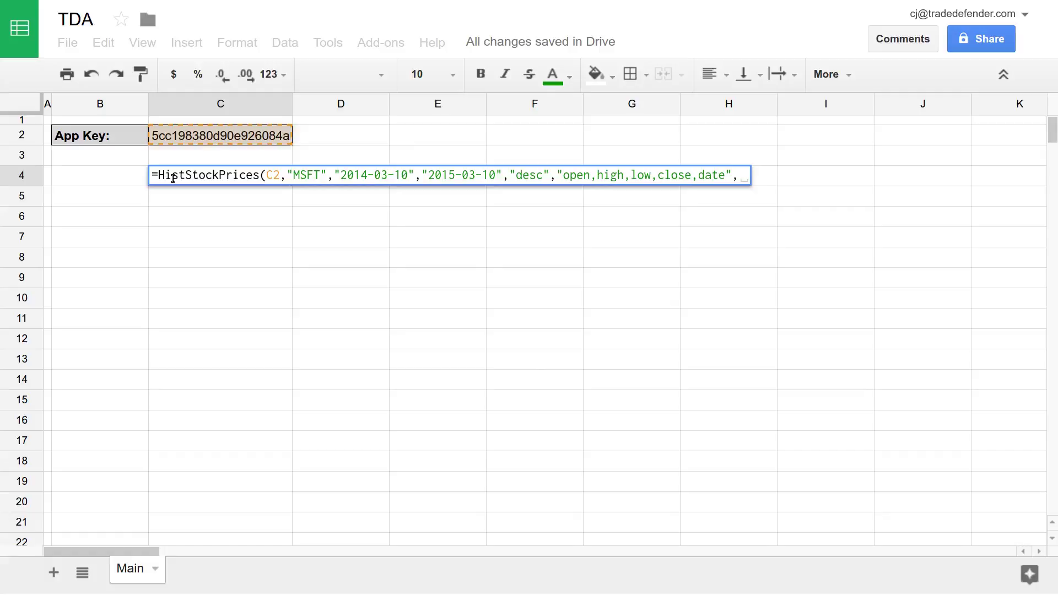
{"action": "type", "text": "0"}
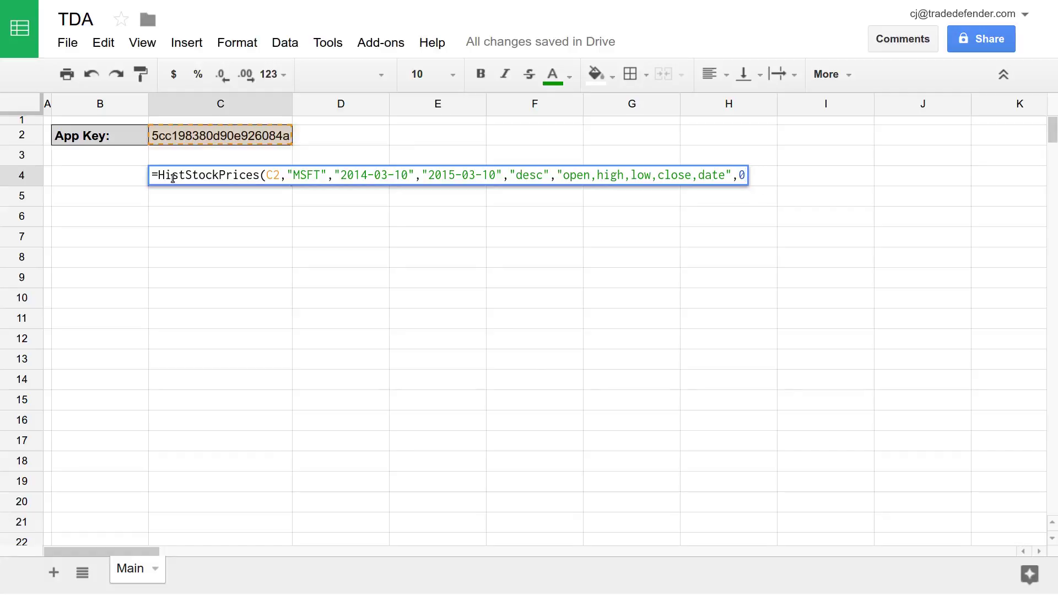
{"action": "key", "text": "BackSpace"}
{"action": "type", "text": "1"}
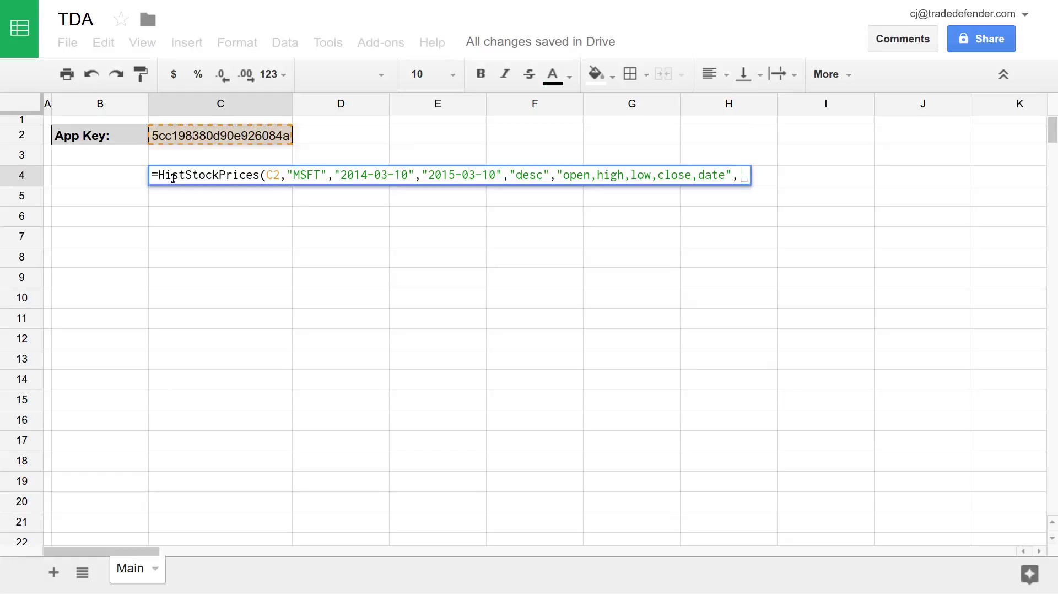
{"action": "key", "text": "BackSpace"}
{"action": "type", "text": "0"}
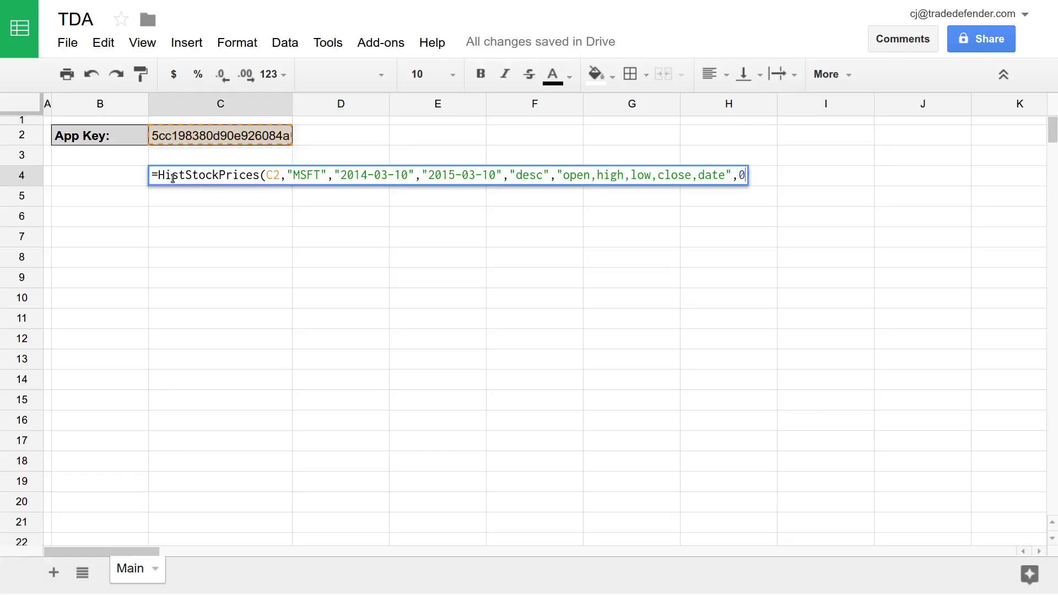
{"action": "type", "text": ","}
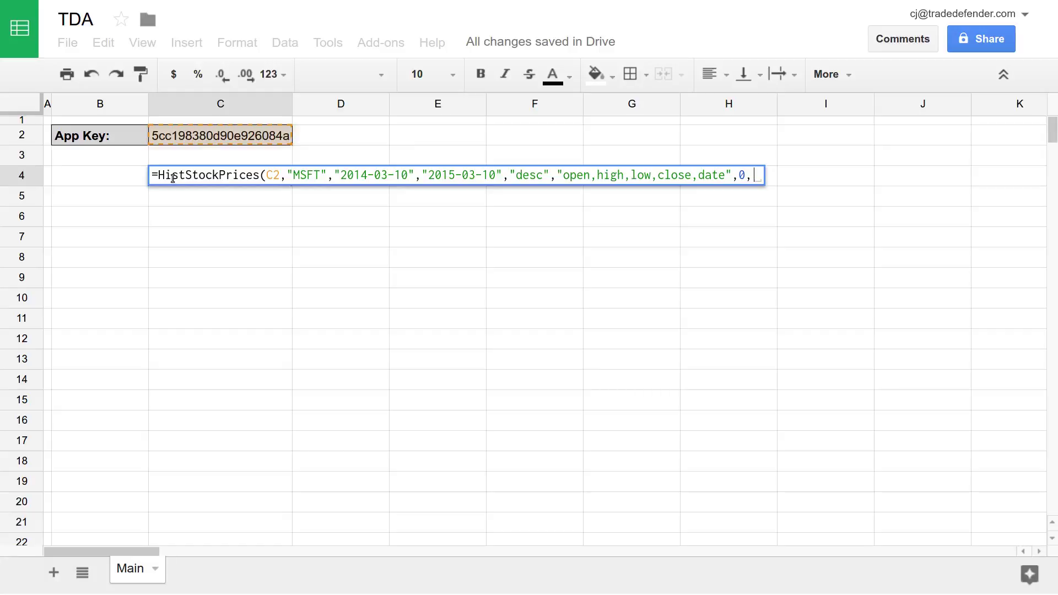
{"action": "type", "text": "0"}
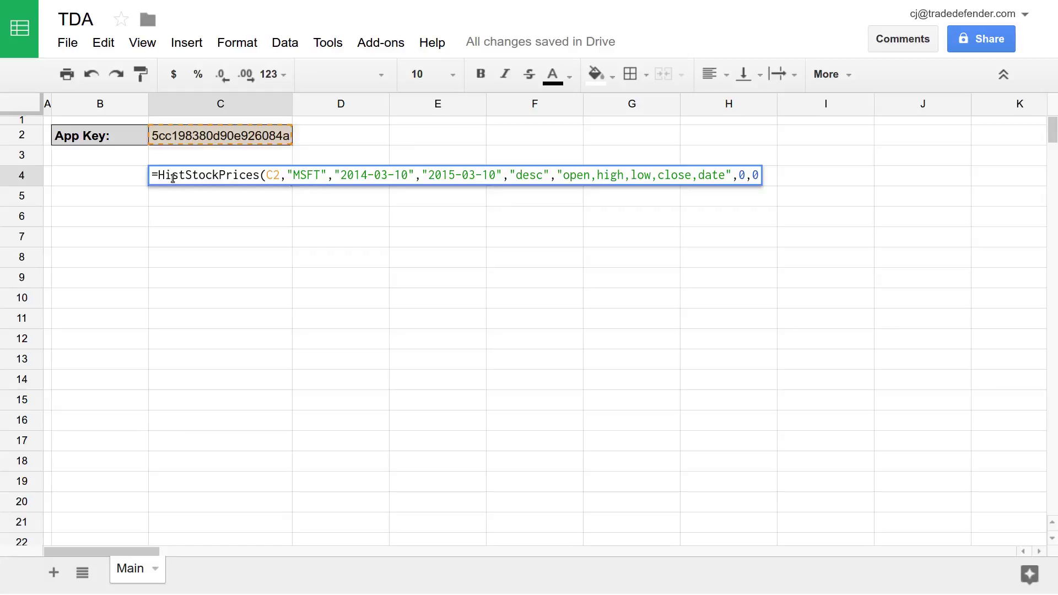
{"action": "key", "text": "BackSpace"}
{"action": "type", "text": "1"}
{"action": "key", "text": "BackSpace"}
{"action": "type", "text": "0)"}
{"action": "key", "text": "Return"}
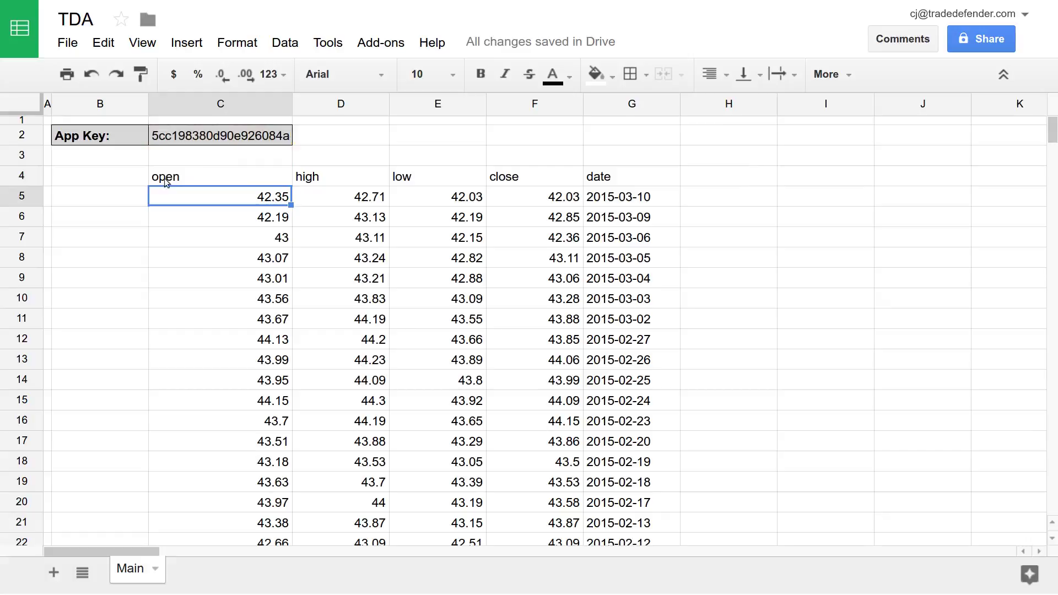
Step: Select C4 and scroll through the MSFT price table descending from 2015-03-10
{"action": "left_click", "coordinate": [167, 182]}
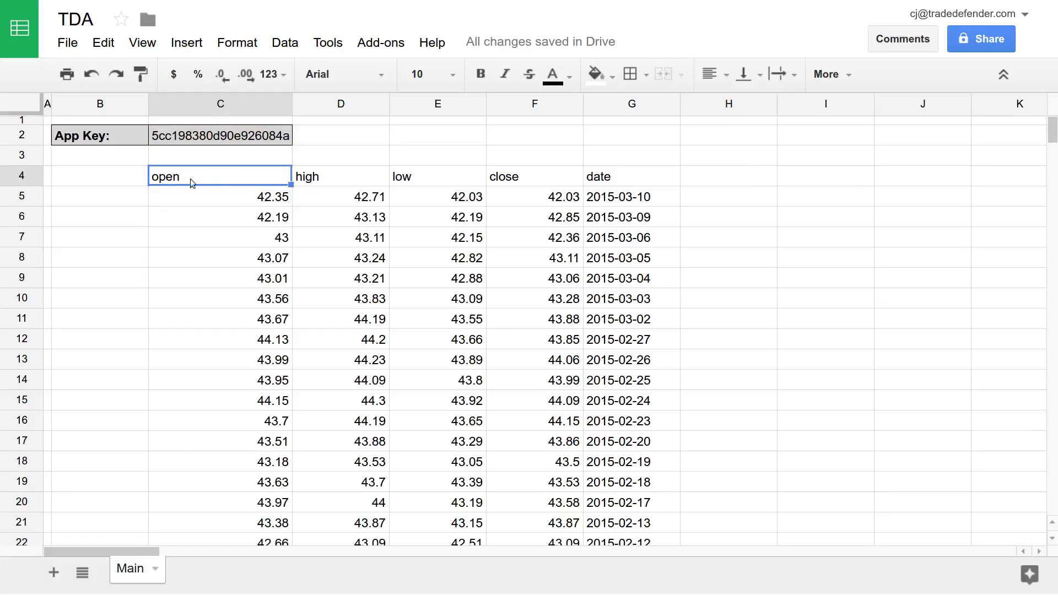
{"action": "scroll", "coordinate": [627, 200], "scroll_direction": "down", "scroll_amount": 5}
{"action": "scroll", "coordinate": [606, 256], "scroll_direction": "up", "scroll_amount": 5}
Step: Delete the "open,high,low,close,date" field list so volume, dividend and split columns appear too
{"action": "double_click", "coordinate": [233, 173]}
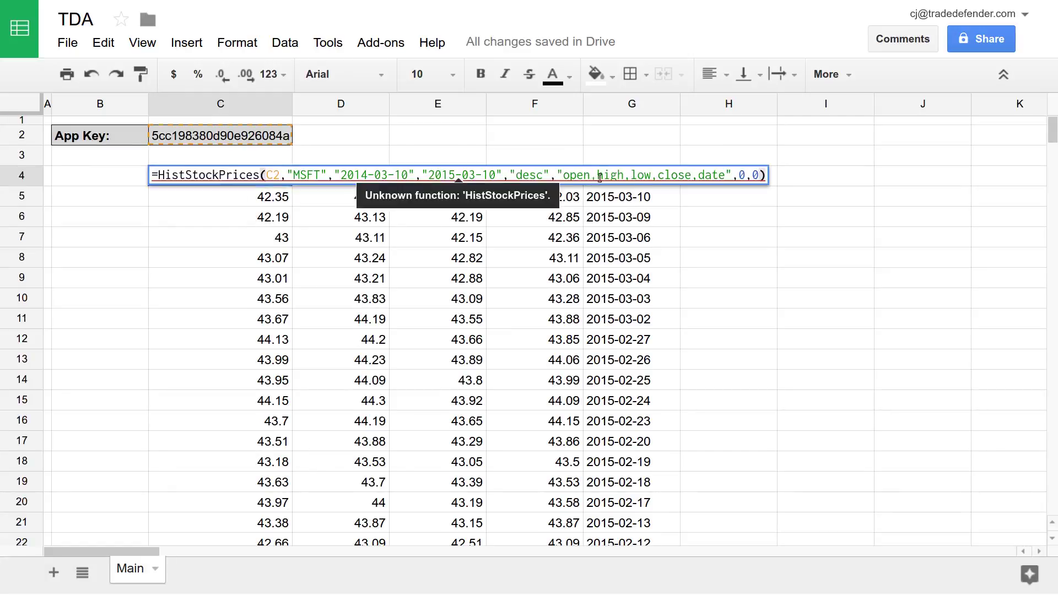
{"action": "left_click_drag", "start_coordinate": [729, 176], "coordinate": [557, 176]}
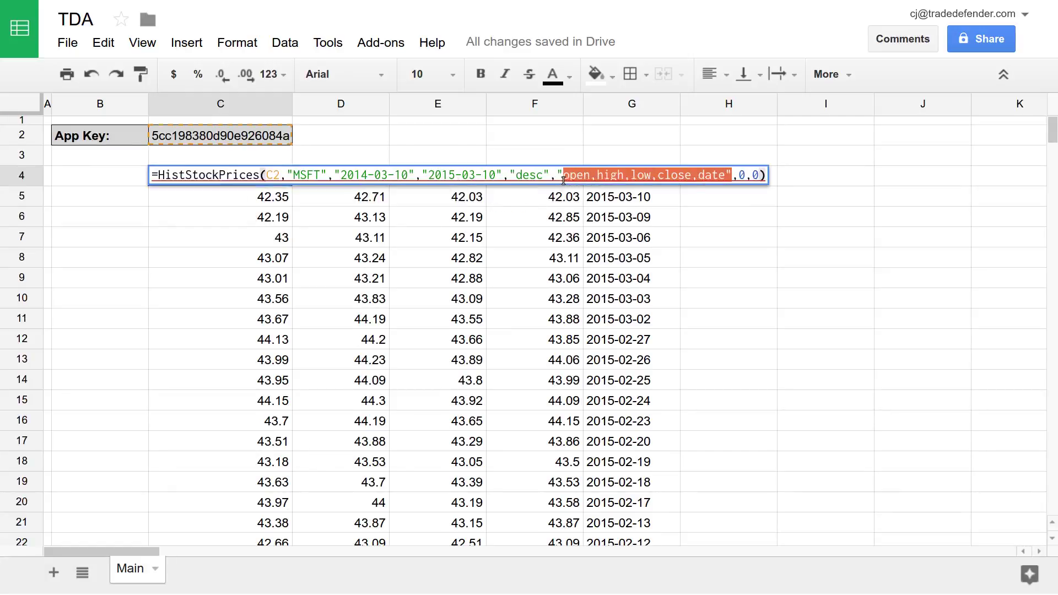
{"action": "key", "text": "Return"}
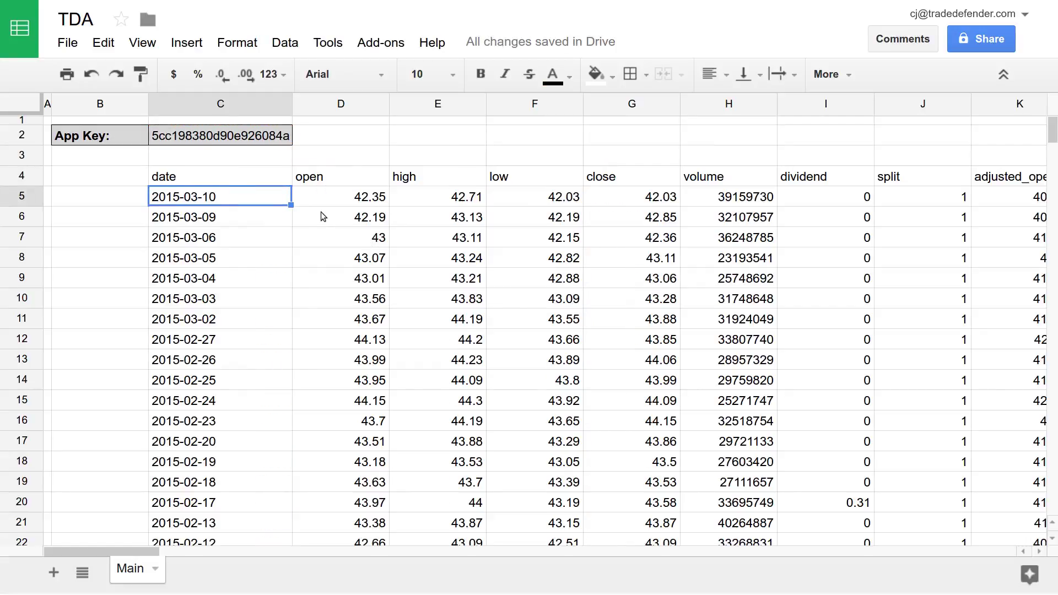
Step: Remove the 2014-03-10 and 2015-03-10 date arguments to show MSFT prices from 2017-01-13
{"action": "double_click", "coordinate": [267, 175]}
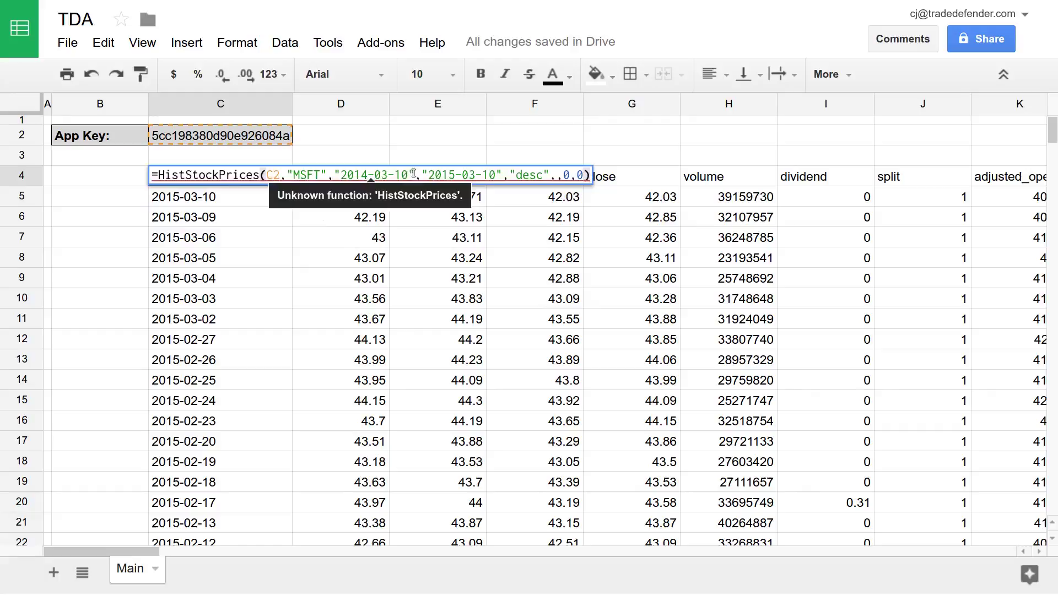
{"action": "left_click_drag", "start_coordinate": [415, 175], "coordinate": [334, 175]}
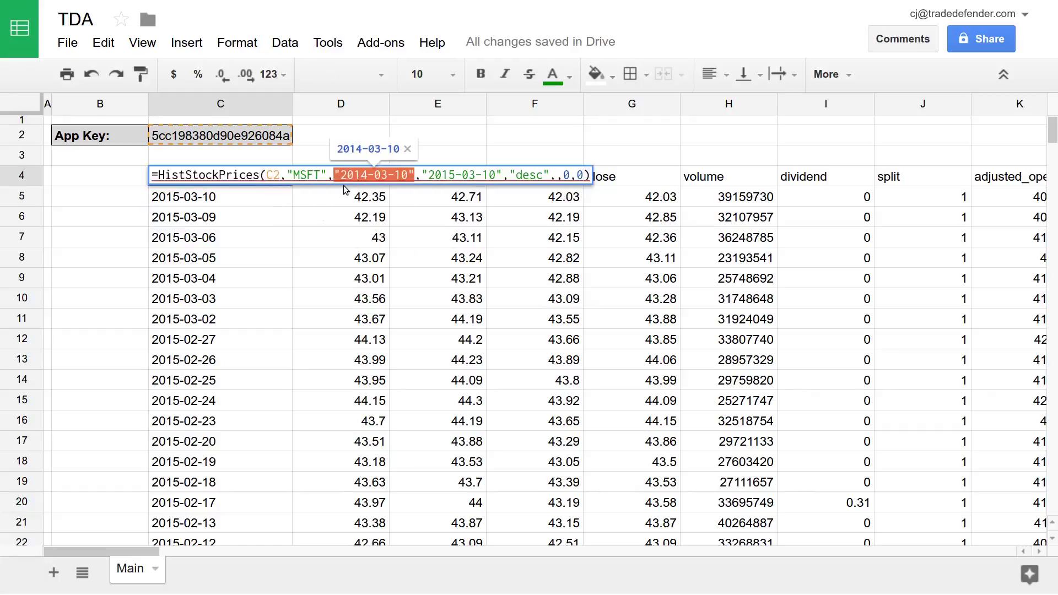
{"action": "key", "text": "BackSpace"}
{"action": "left_click_drag", "start_coordinate": [422, 175], "coordinate": [341, 174]}
{"action": "key", "text": "BackSpace"}
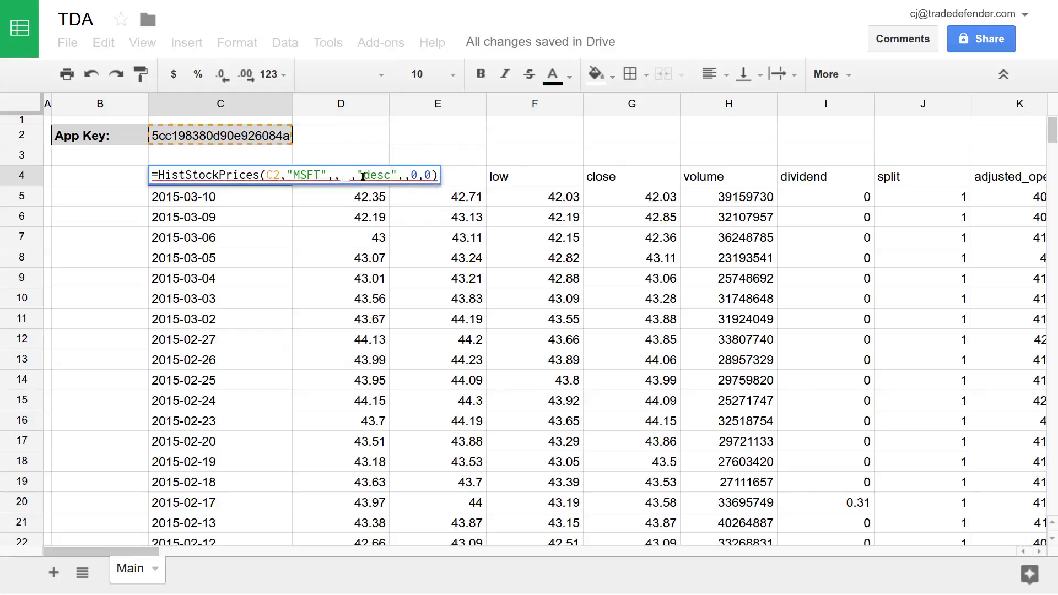
{"action": "key", "text": "Return"}
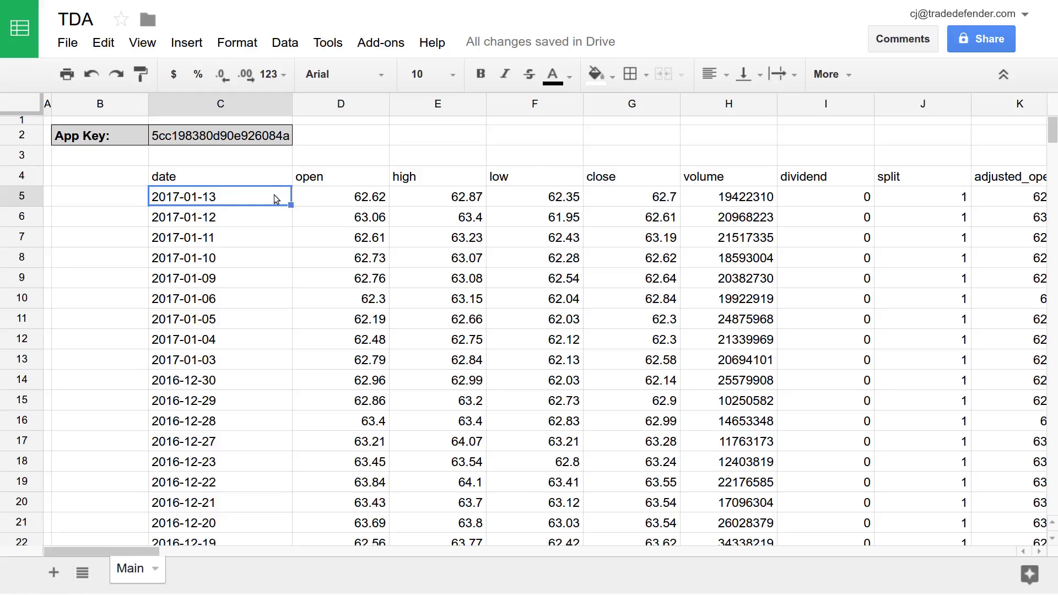